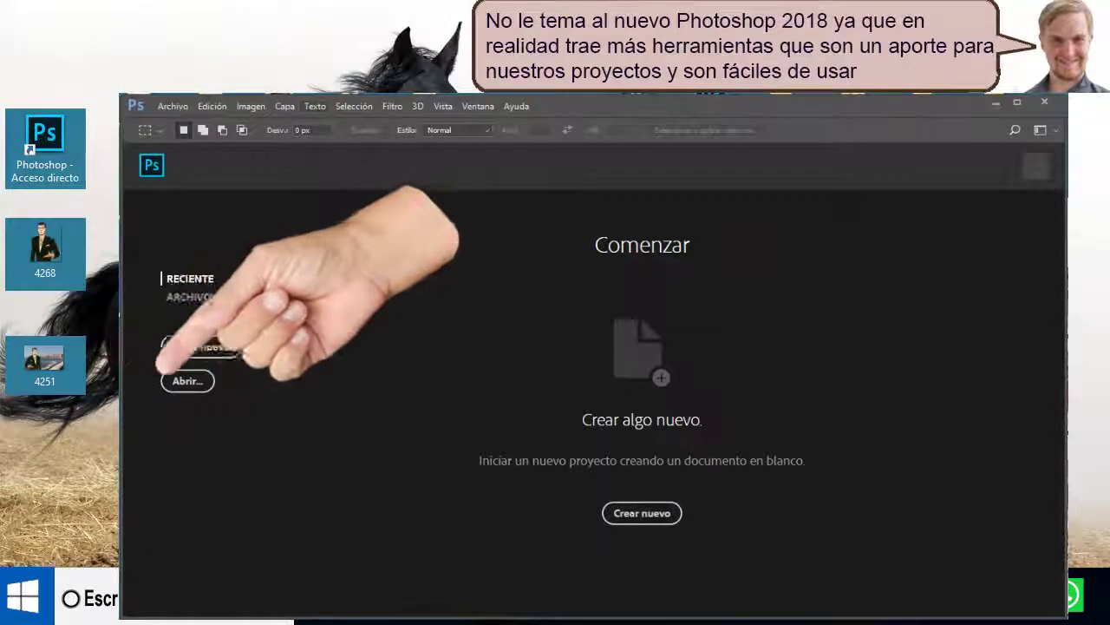
# Open beach photo 4251 and cut-out man 4268, then open the 3D mesh presets for 4268.
pyautogui.hotkey('ctrl', 'o')
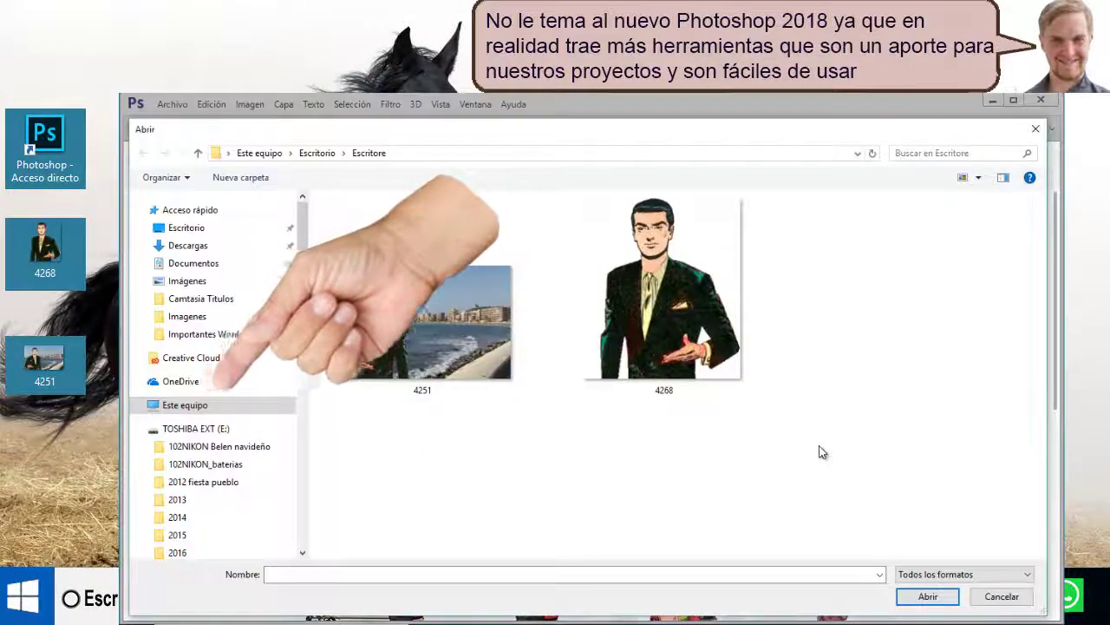
pyautogui.moveTo(858, 437); pyautogui.dragTo(450, 215)
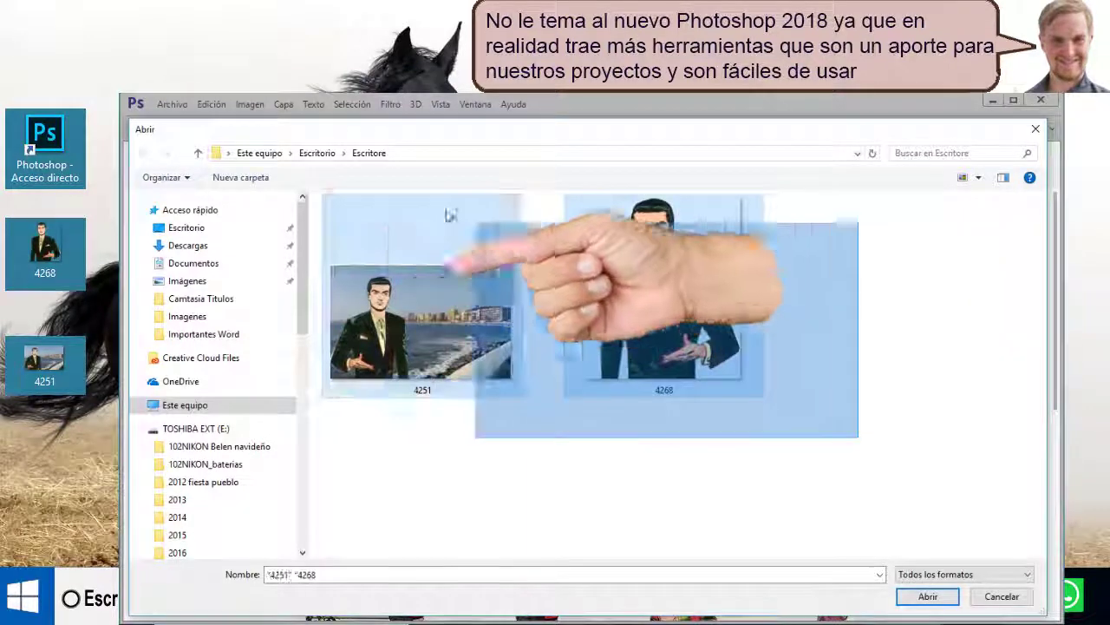
pyautogui.click(927, 596)
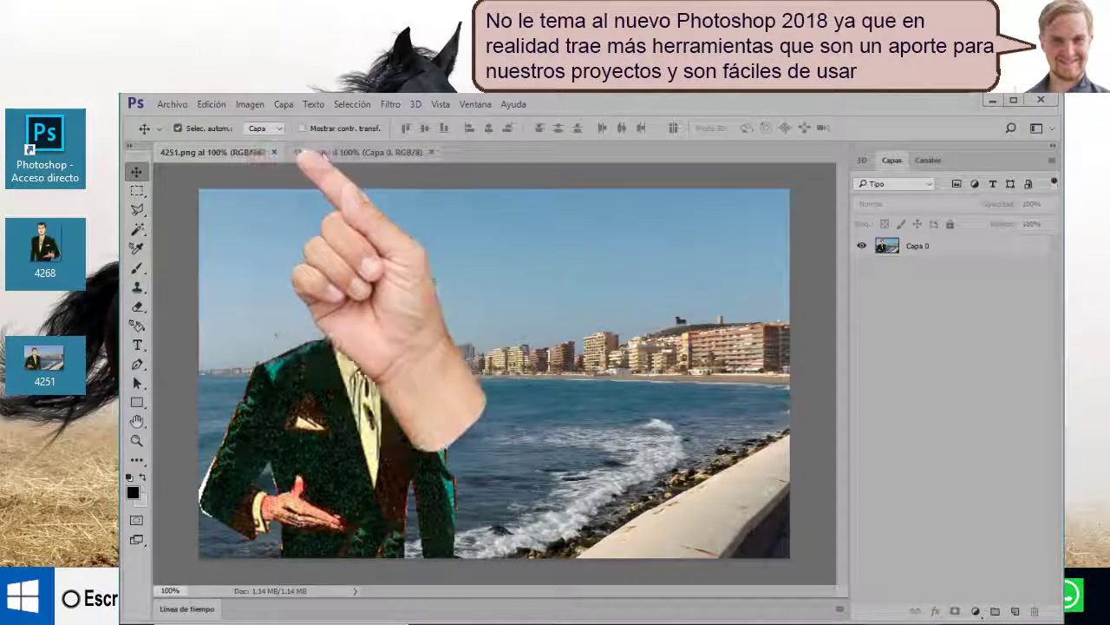
pyautogui.click(347, 152)
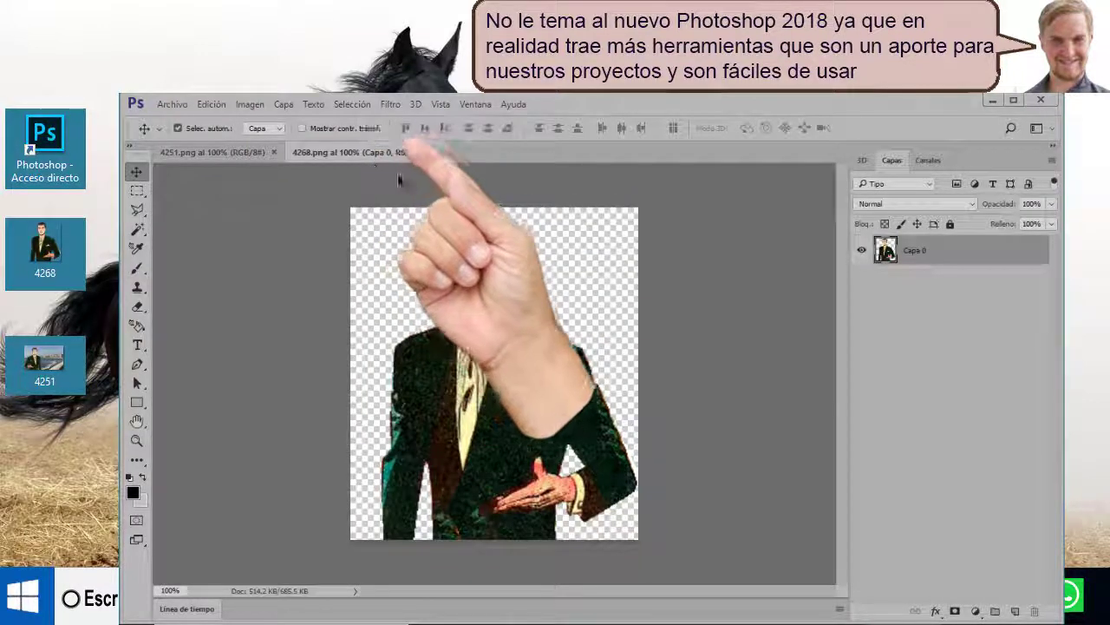
pyautogui.click(418, 105)
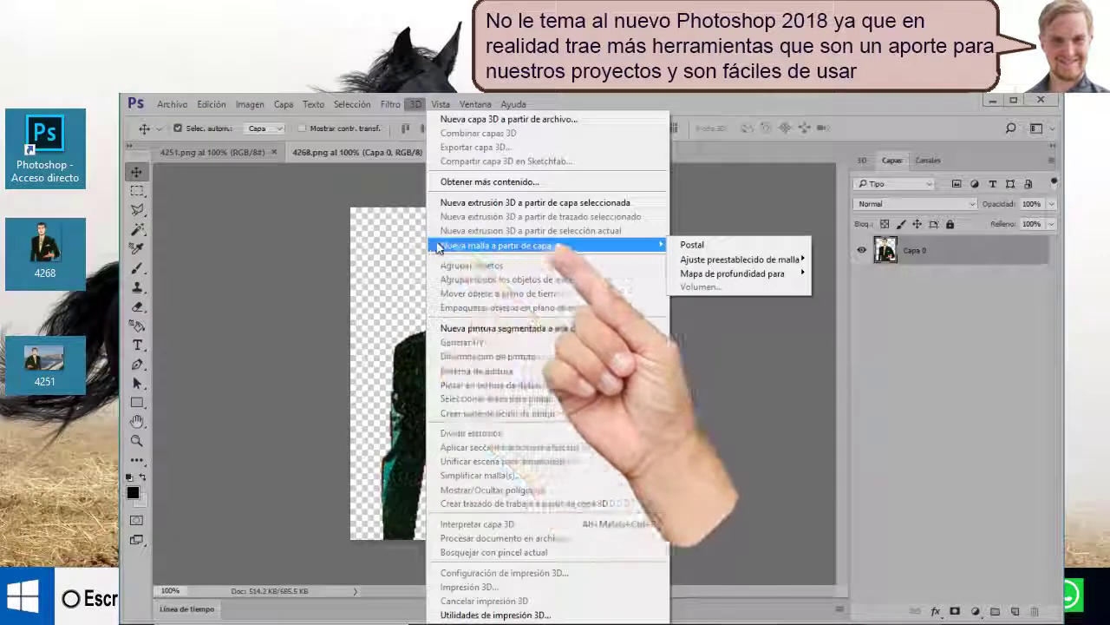
pyautogui.moveTo(496, 246)
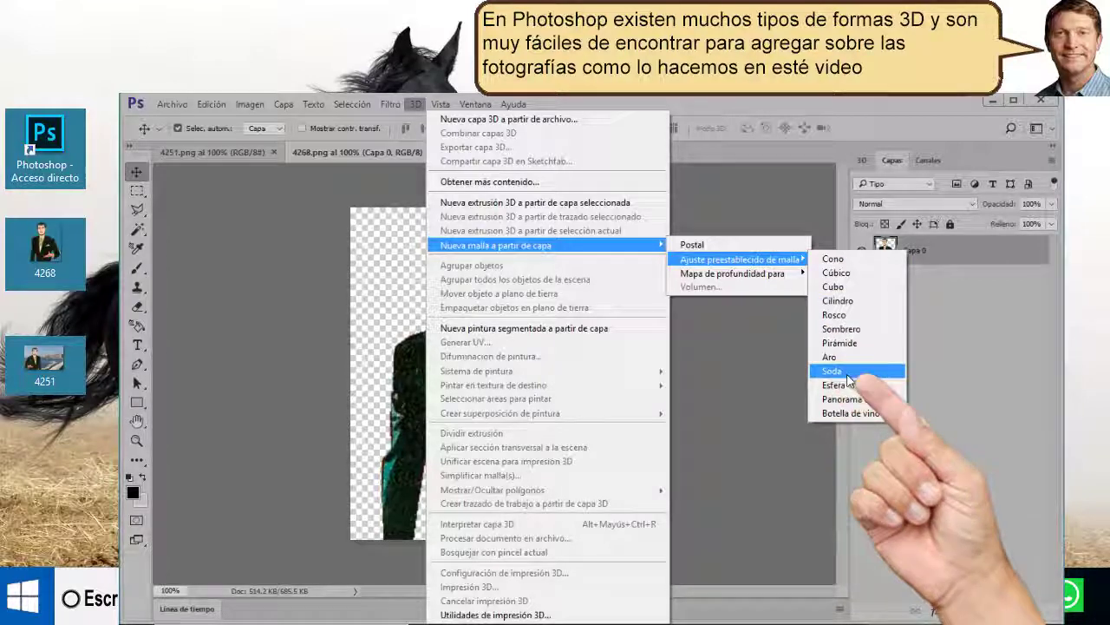
# Apply the Soda mesh preset to the man's layer, accepting the embedded colour profile.
pyautogui.click(848, 374)
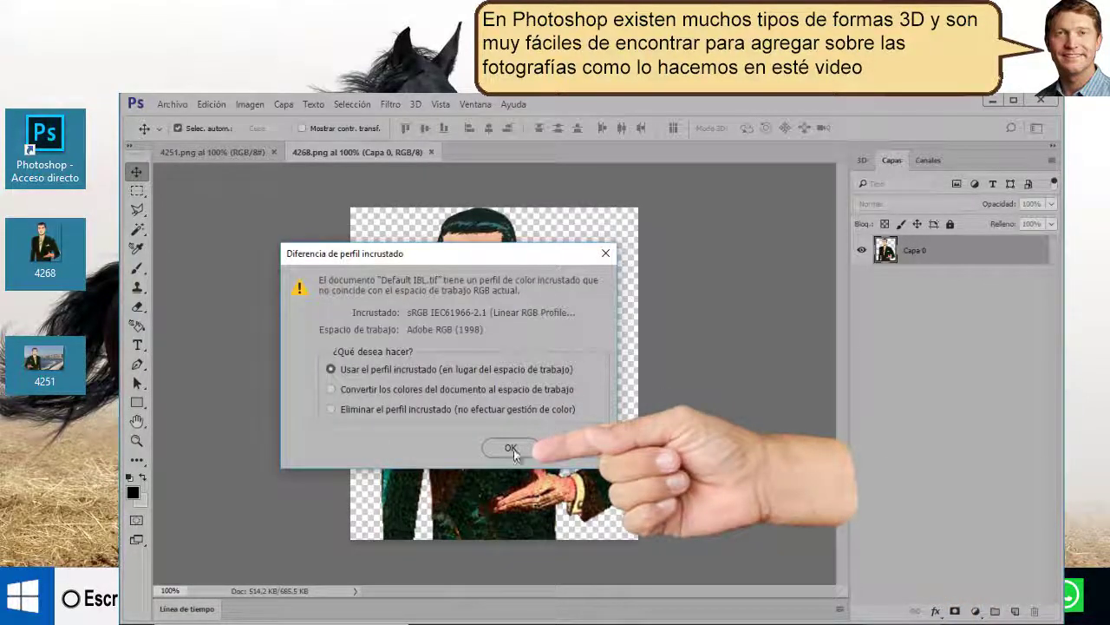
pyautogui.click(511, 449)
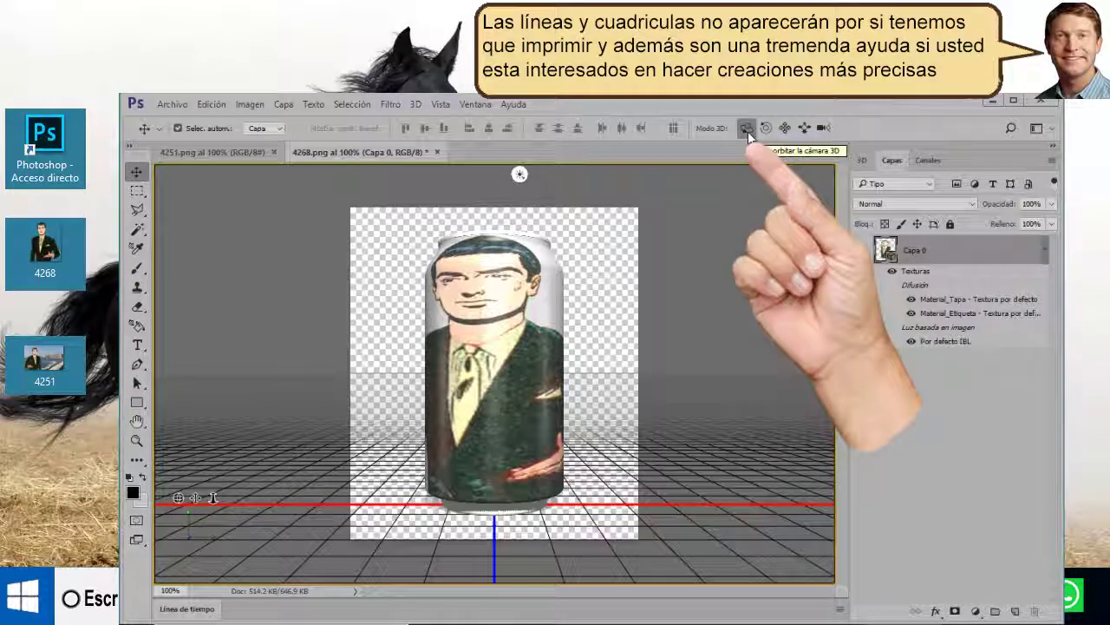
# Orbit the 3D camera to view the soda can slightly from above.
pyautogui.click(746, 128)
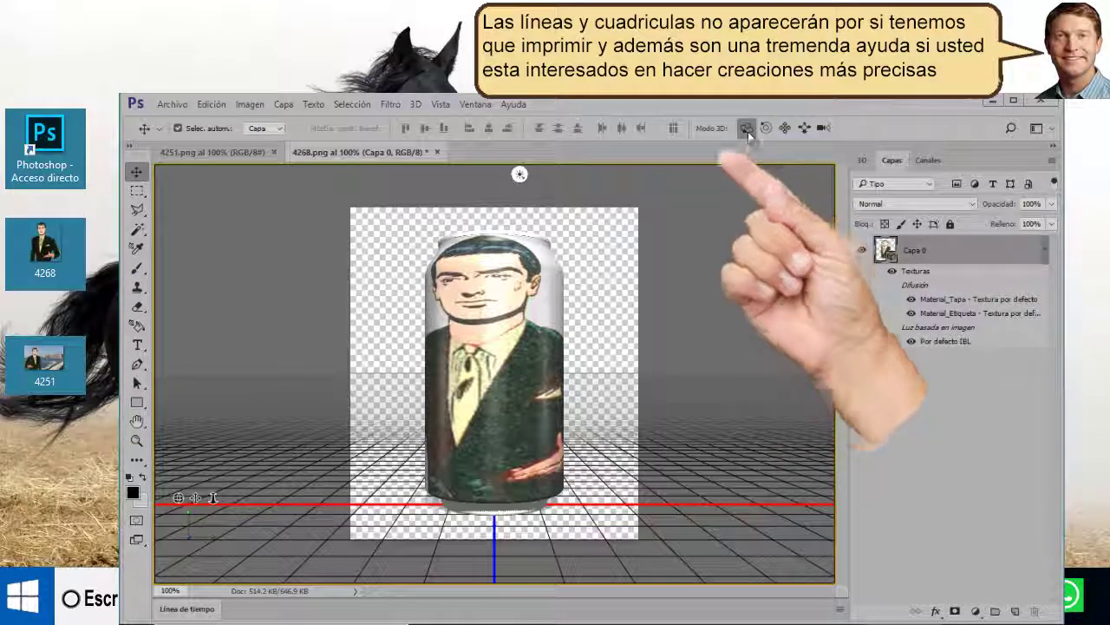
pyautogui.moveTo(521, 390)
pyautogui.mouseDown()
pyautogui.moveTo(530, 573)
pyautogui.moveTo(164, 431)
pyautogui.moveTo(653, 174)
pyautogui.moveTo(507, 173)
pyautogui.mouseUp()
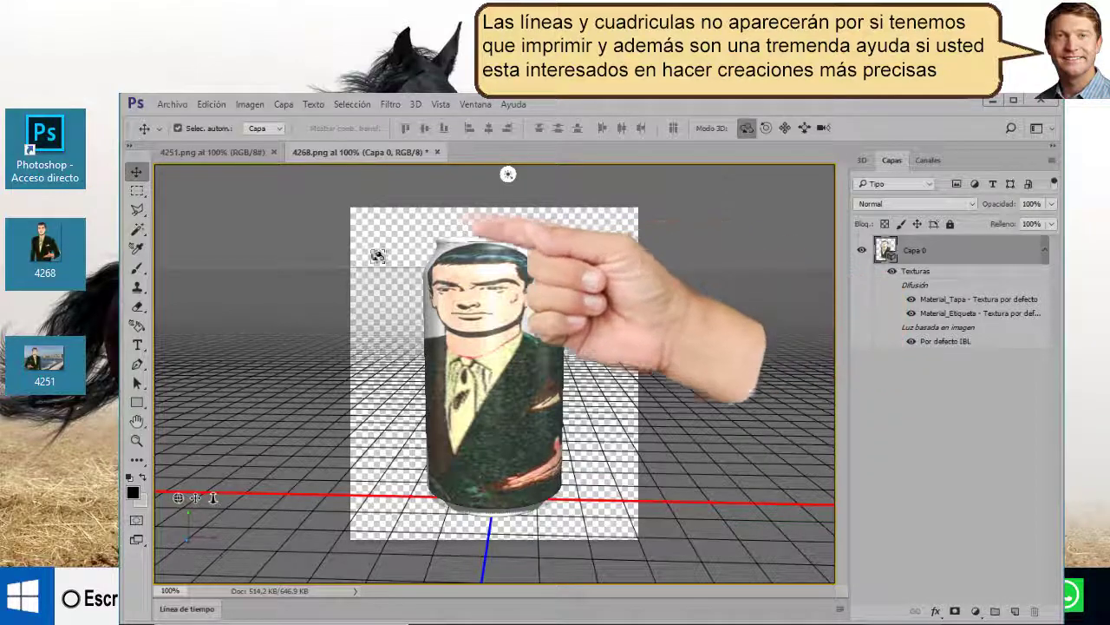
pyautogui.click(137, 192)
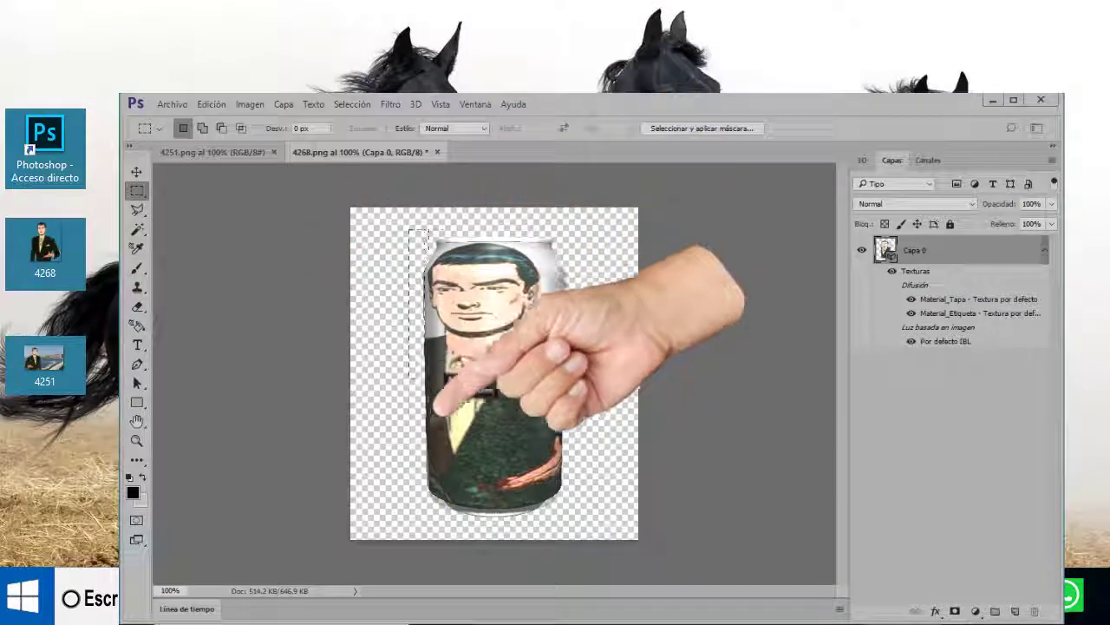
# Copy a rectangle around the soda can and paste it into beach photo 4251.
pyautogui.moveTo(410, 230); pyautogui.dragTo(579, 518)
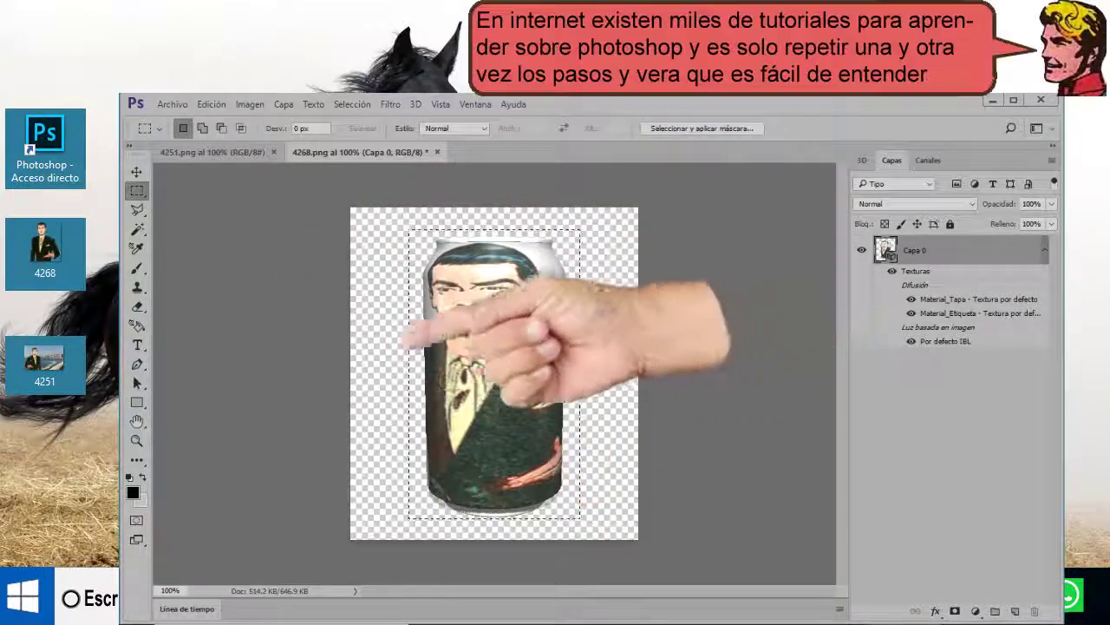
pyautogui.click(211, 104)
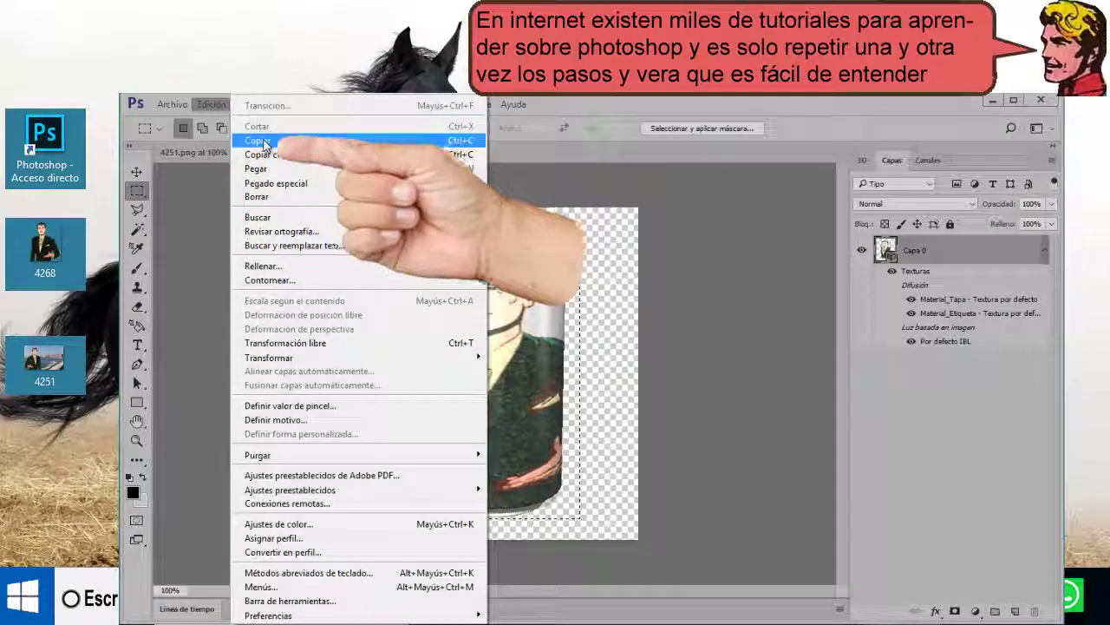
pyautogui.click(264, 141)
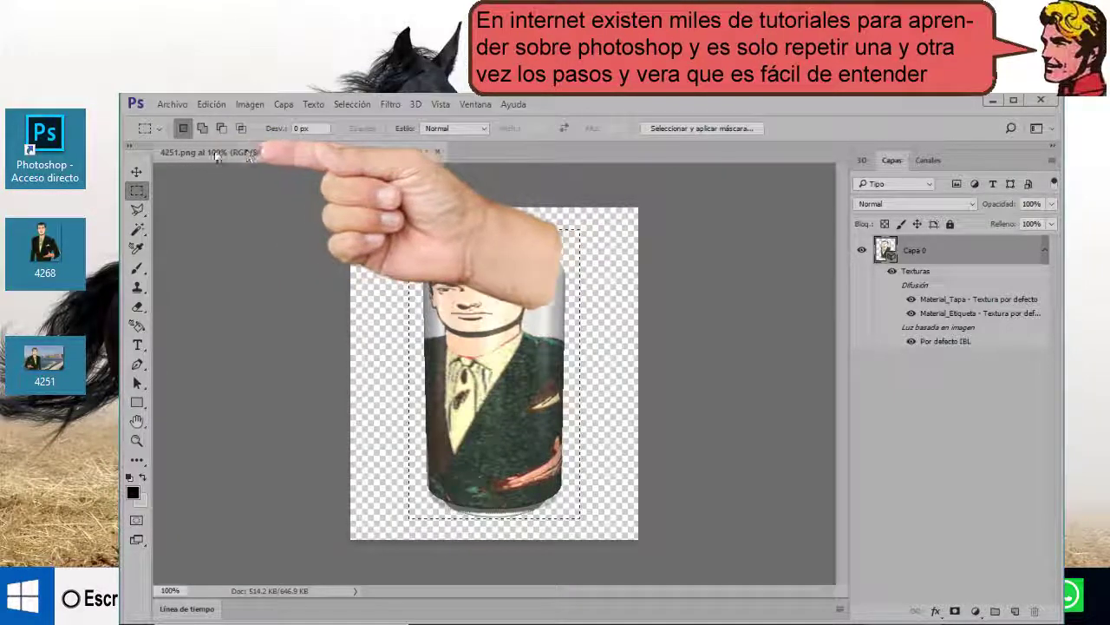
pyautogui.click(247, 154)
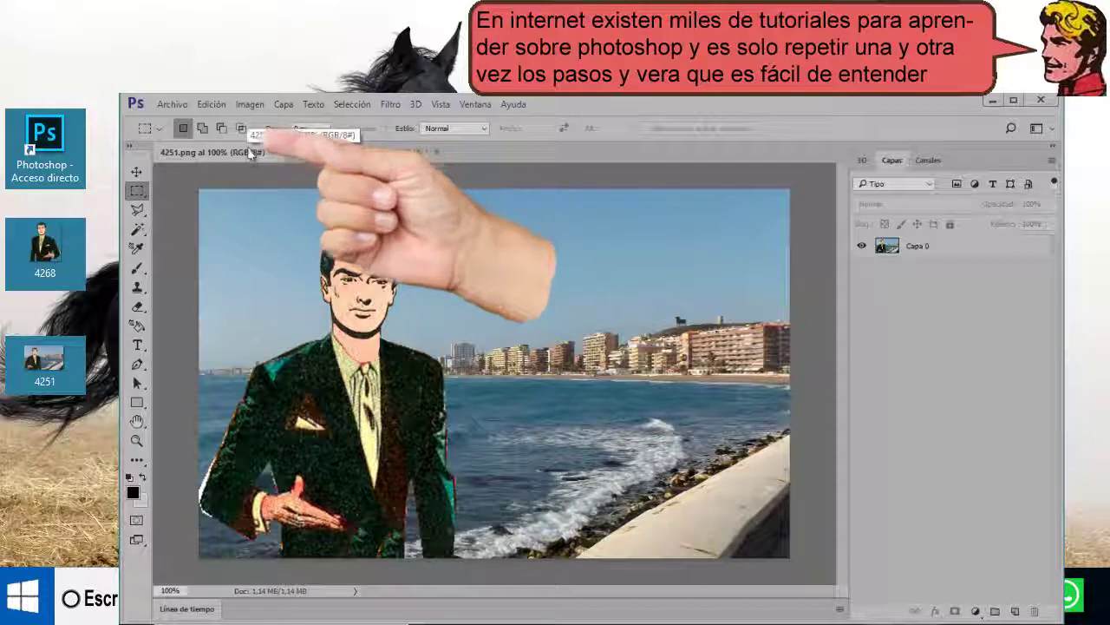
pyautogui.click(211, 105)
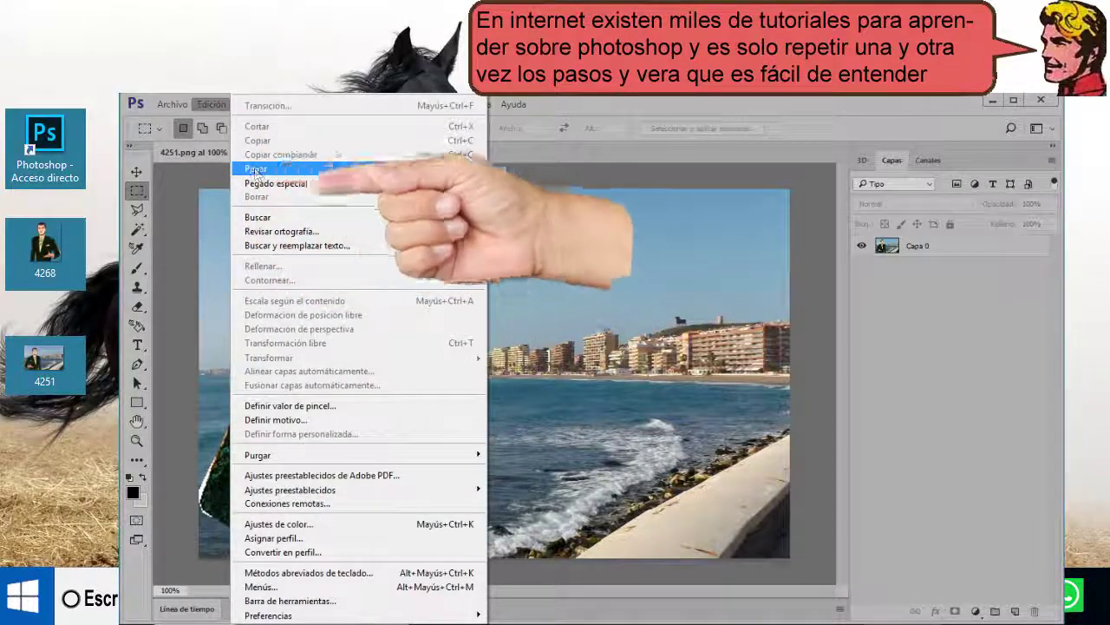
pyautogui.click(256, 169)
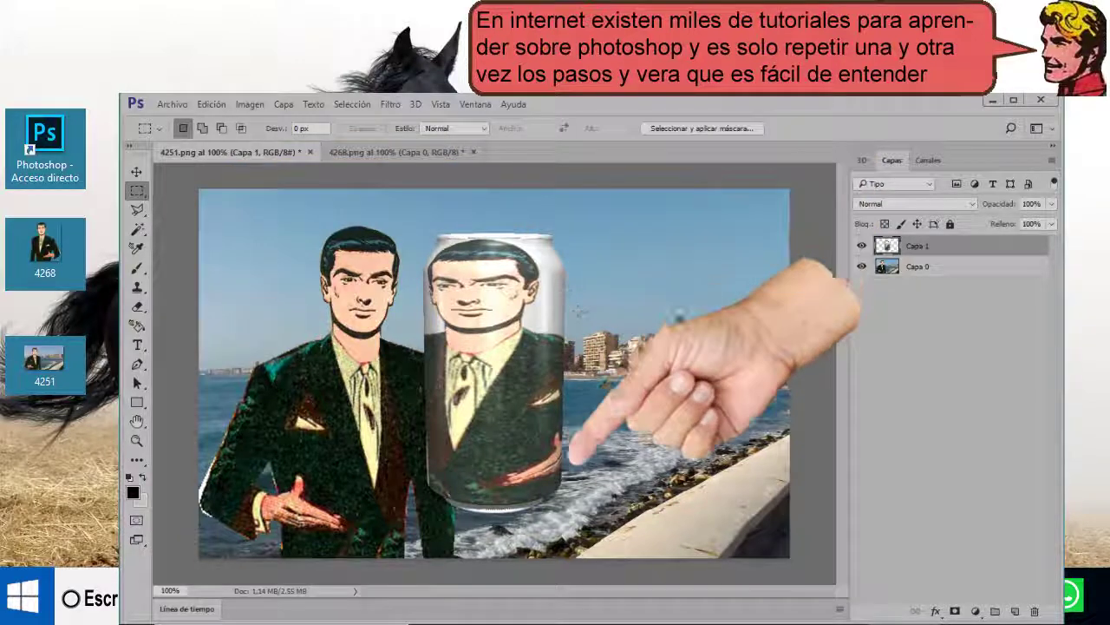
# Free-transform the pasted can, rotating it to lean sideways and scaling it down.
pyautogui.click(208, 105)
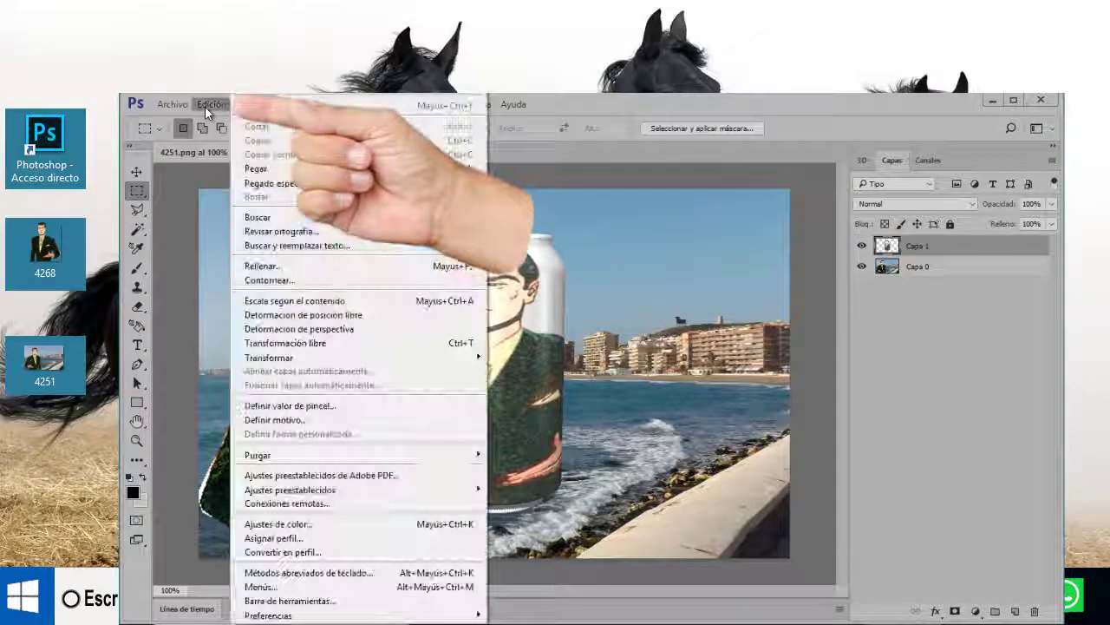
pyautogui.click(283, 344)
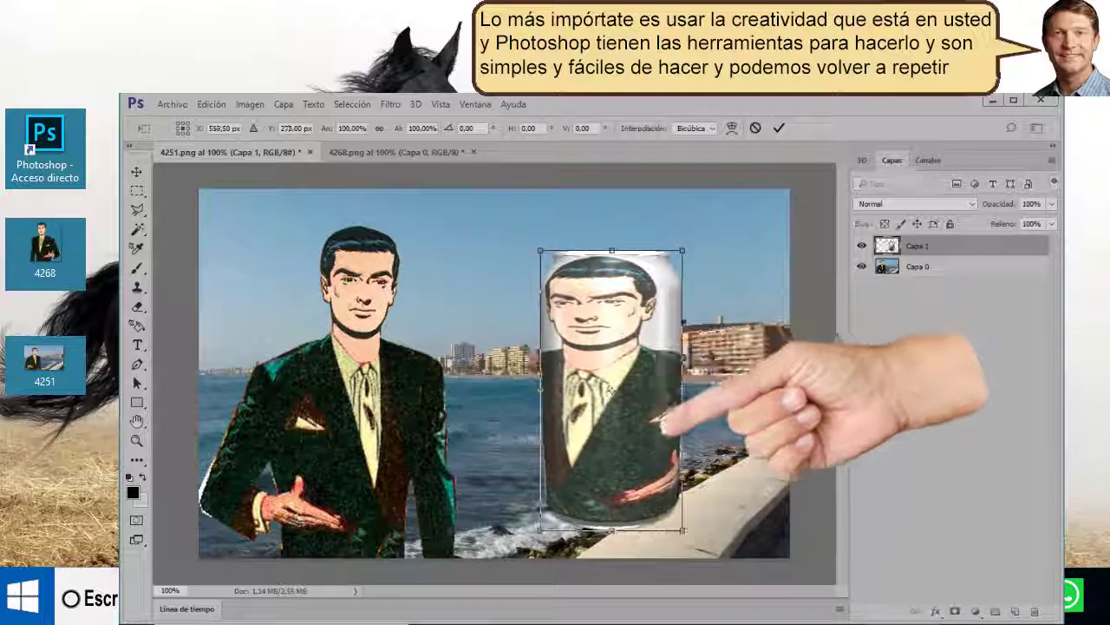
pyautogui.moveTo(698, 525)
pyautogui.mouseDown()
pyautogui.moveTo(764, 340)
pyautogui.moveTo(694, 530)
pyautogui.mouseUp()
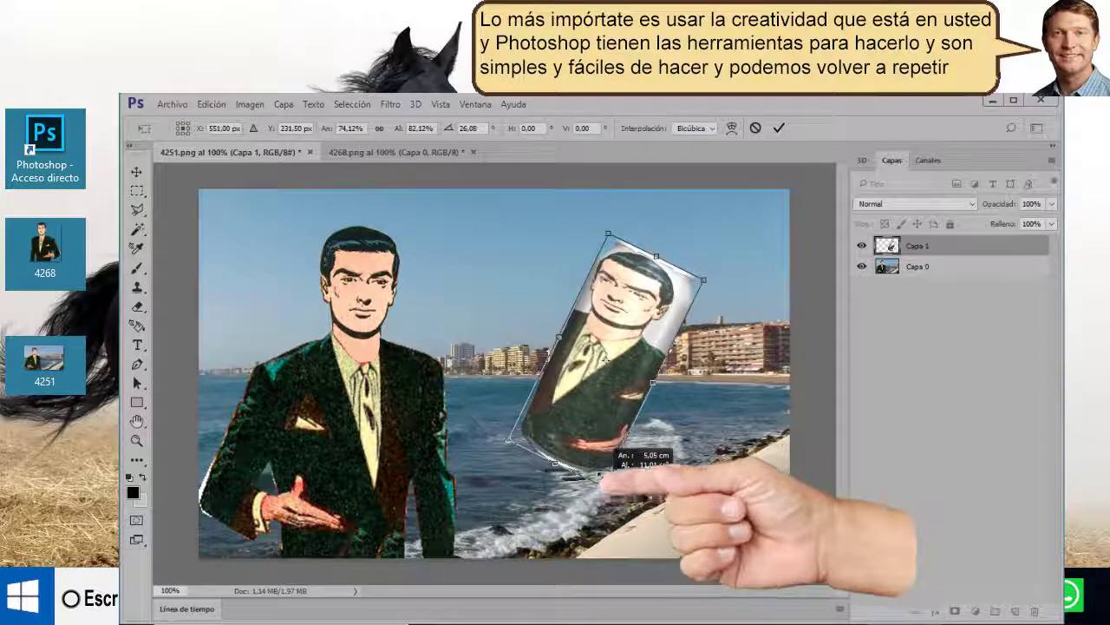
pyautogui.moveTo(611, 544)
pyautogui.mouseDown()
pyautogui.moveTo(583, 415)
pyautogui.moveTo(556, 474)
pyautogui.moveTo(543, 471)
pyautogui.mouseUp()
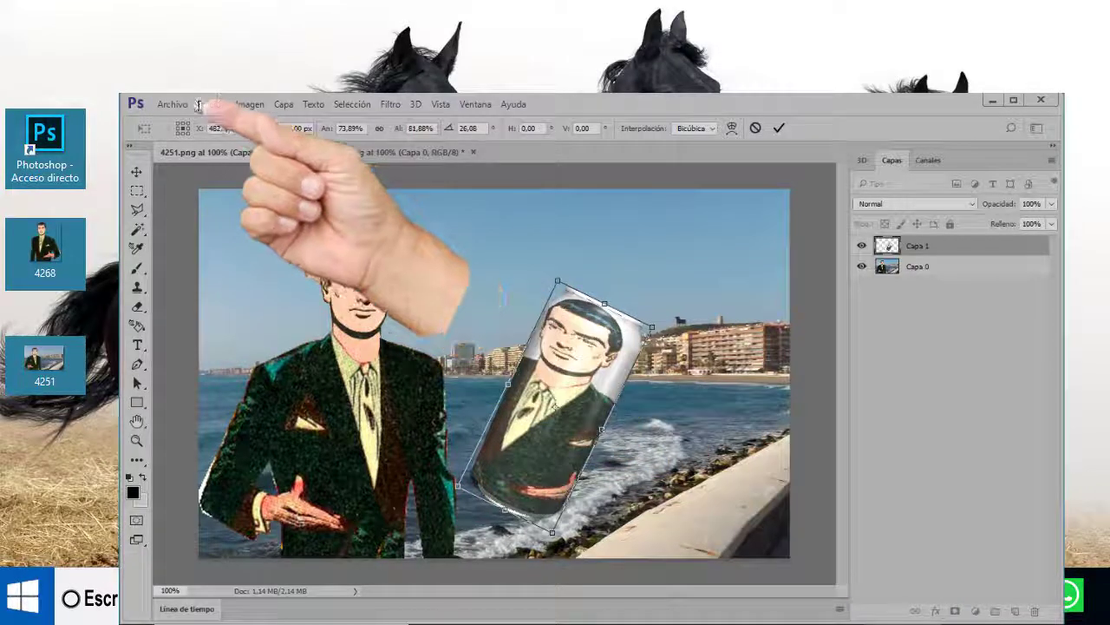
# Save the image as 'Mi primera imagen editada' in PNG (*.PNG;*.PNS) format.
pyautogui.click(174, 104)
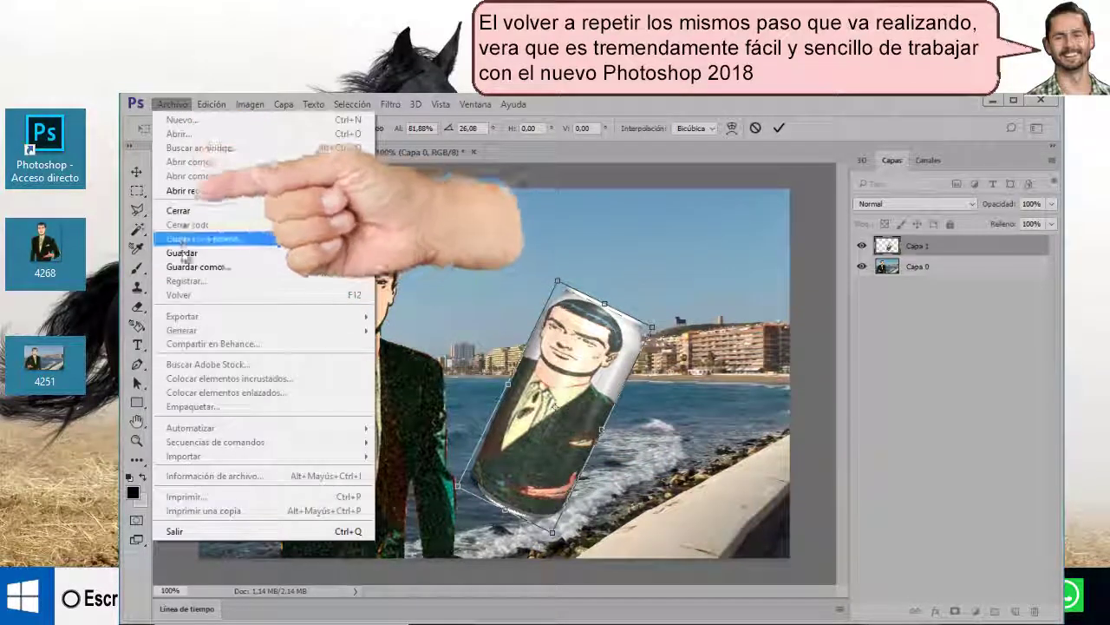
pyautogui.click(183, 268)
pyautogui.write('Mi primer')
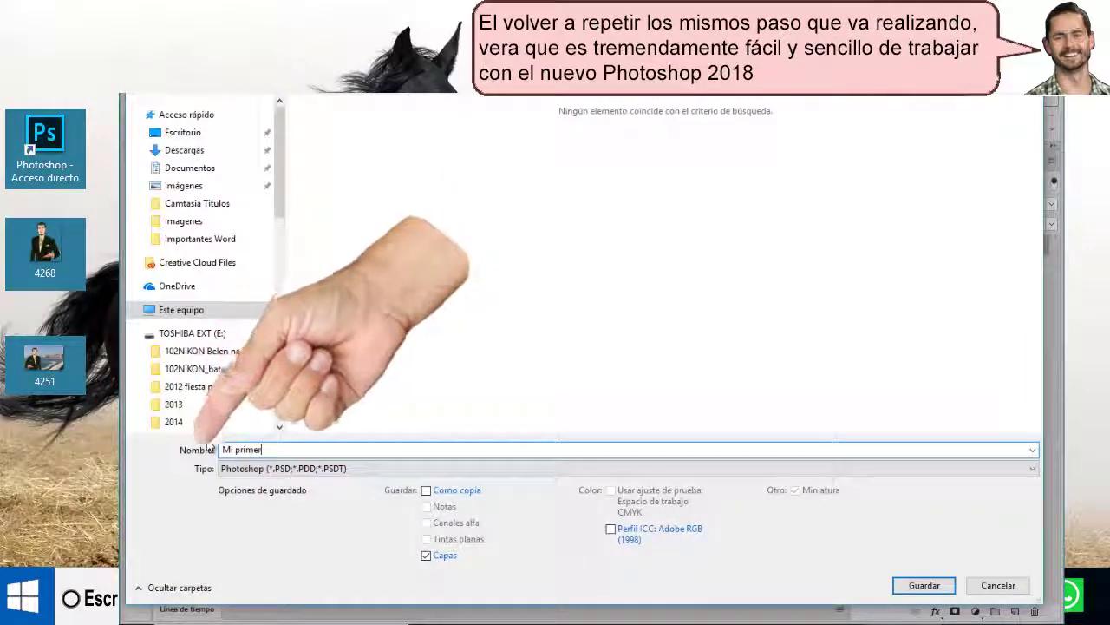
pyautogui.write('a imagen')
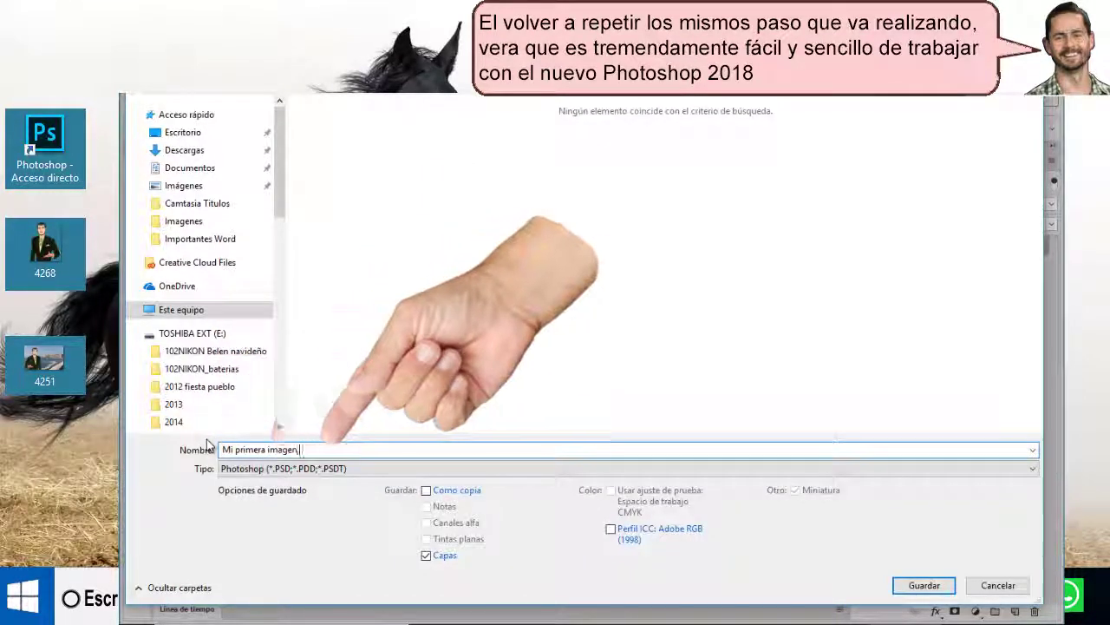
pyautogui.write(' editada')
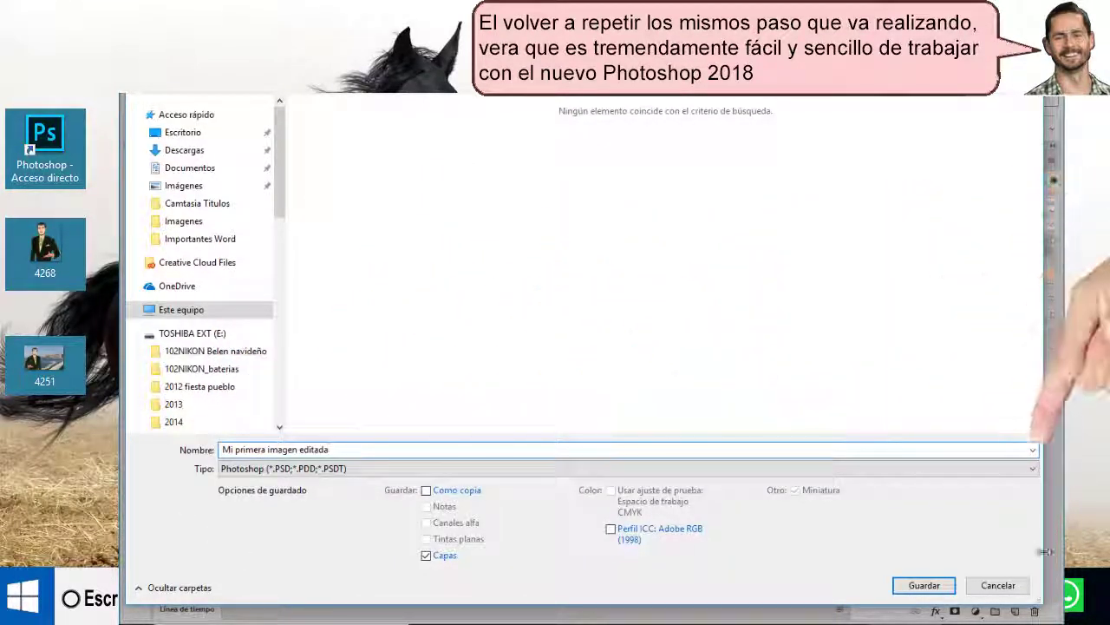
pyautogui.click(486, 469)
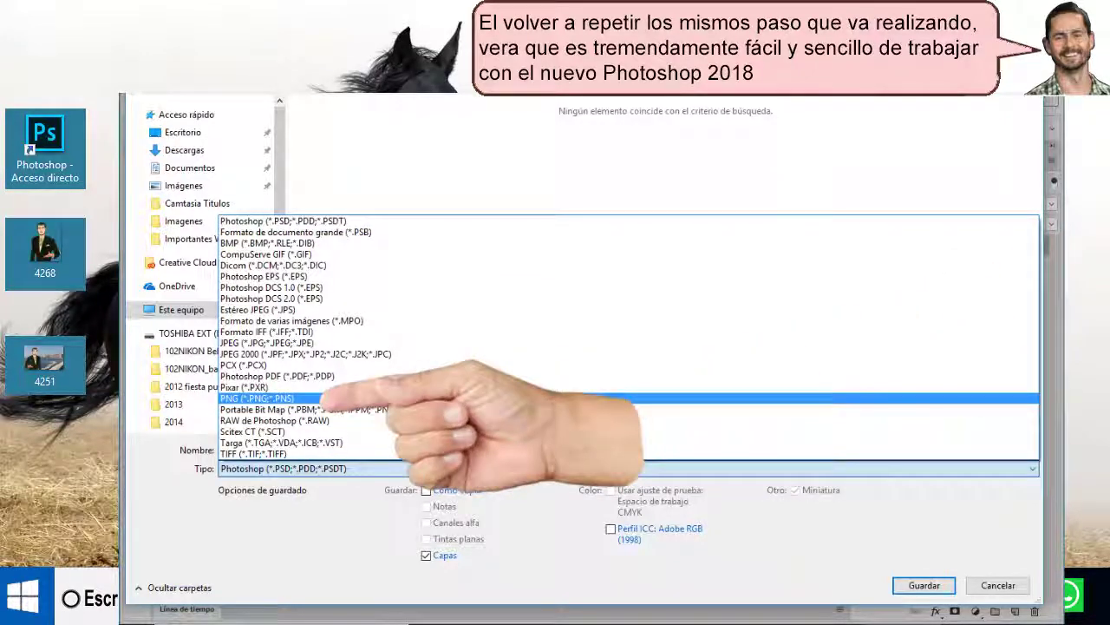
pyautogui.click(323, 398)
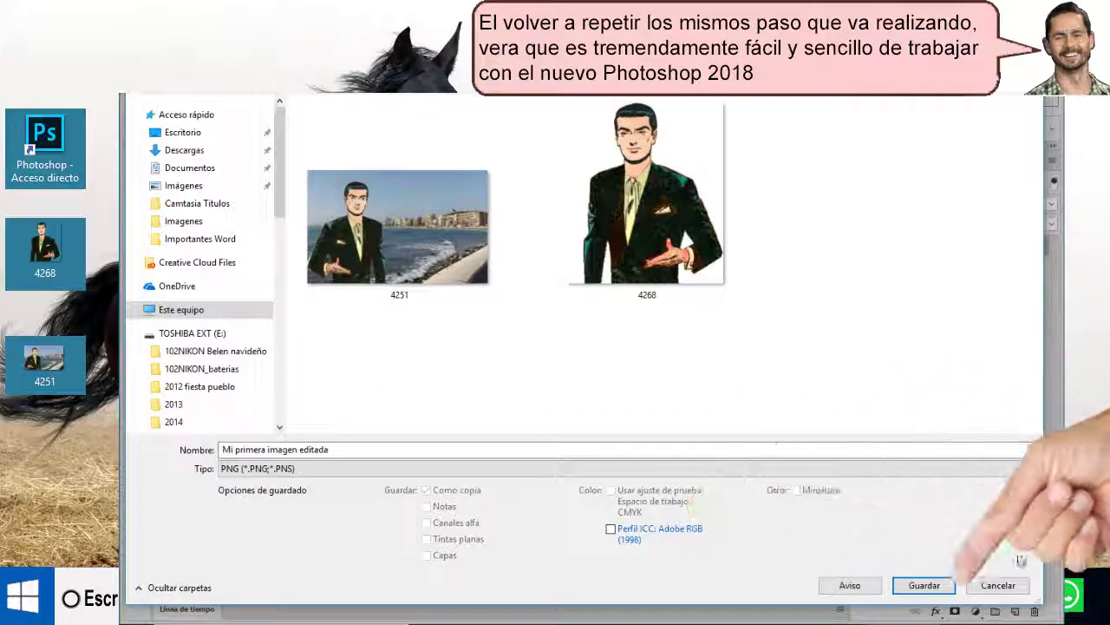
pyautogui.click(936, 594)
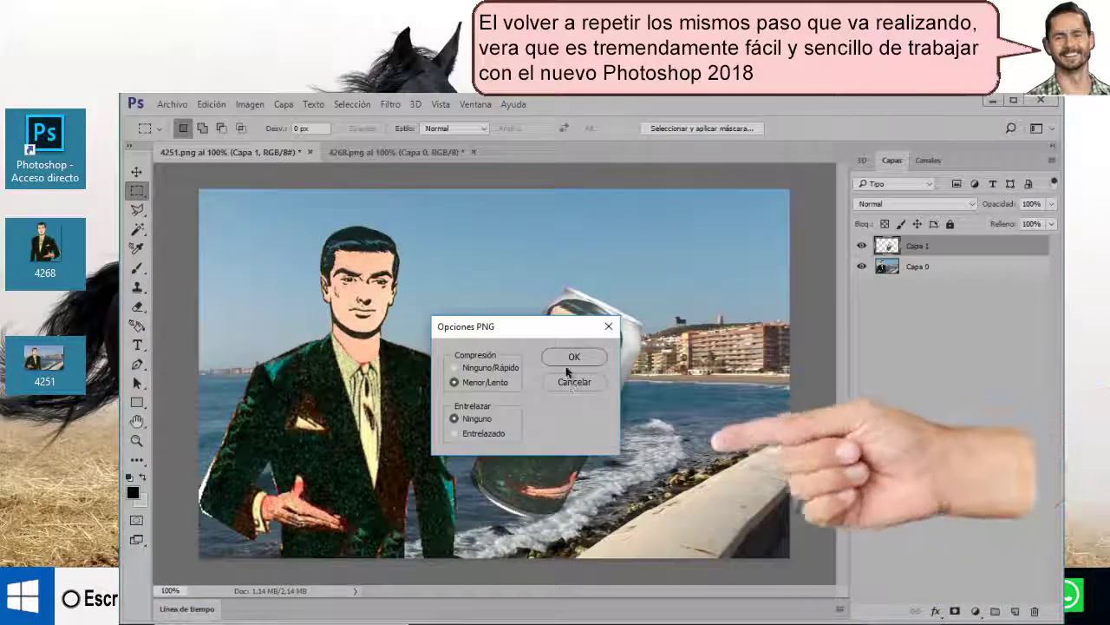
# Confirm the PNG compression options to finish saving 'Mi primera imagen editada'.
pyautogui.click(572, 358)
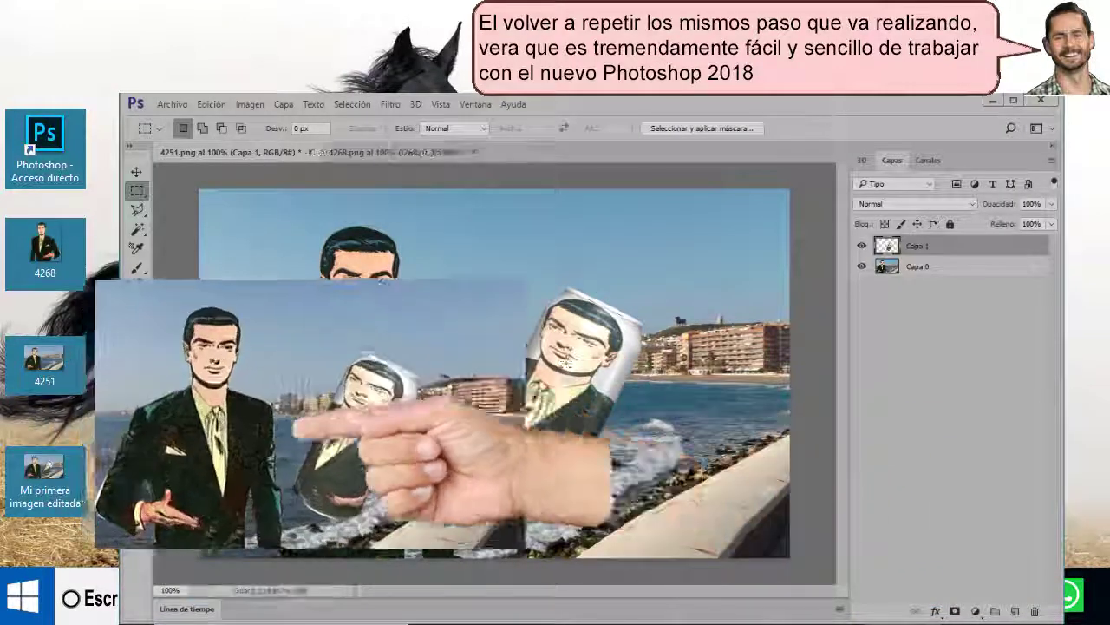